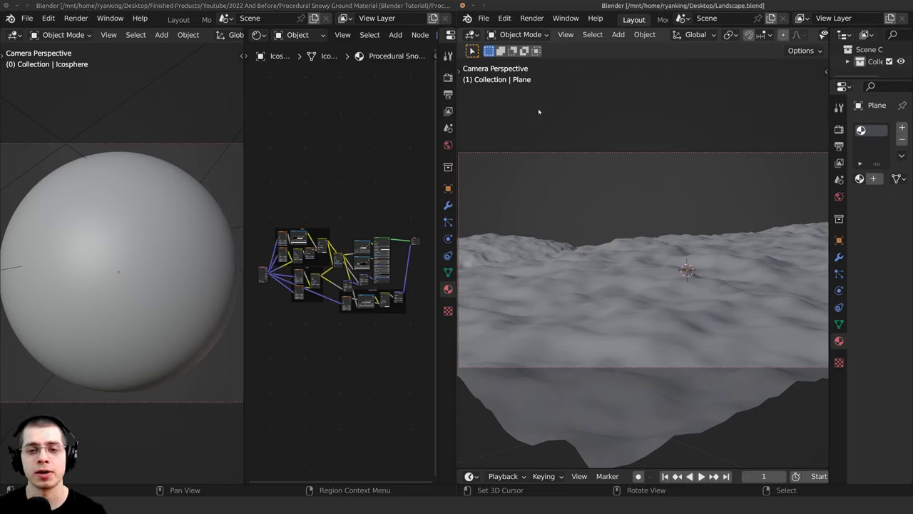
- Select the icosphere in the material file, then the terrain plane in the landscape window
{"action": "middle_click_drag", "start_coordinate": [184, 168], "coordinate": [140, 140], "text": "shift"}
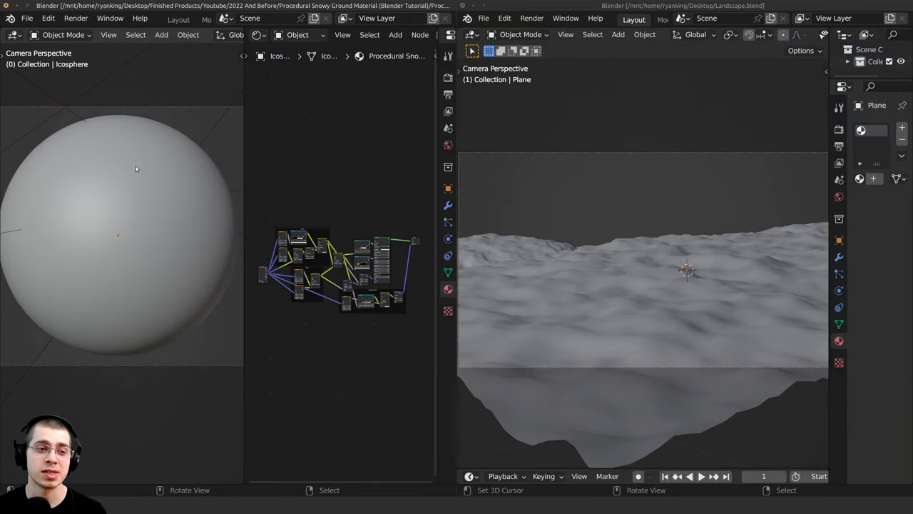
{"action": "left_click", "coordinate": [205, 212]}
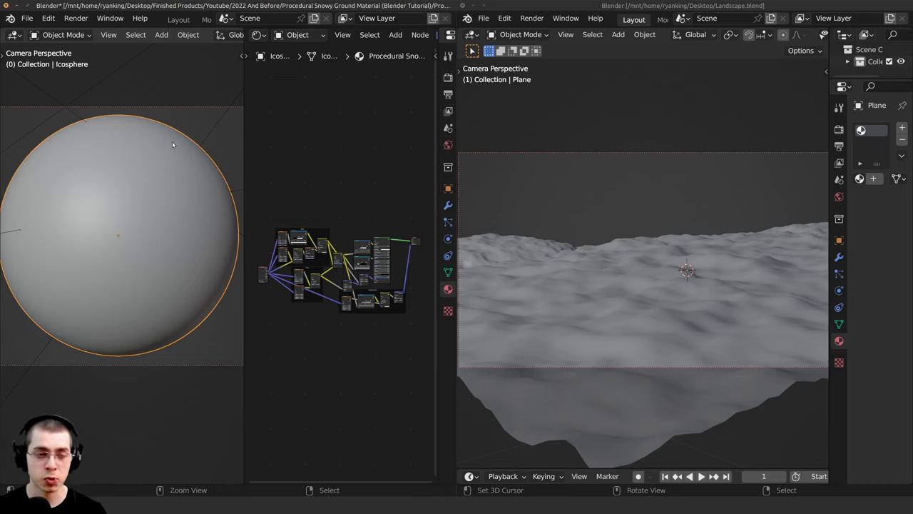
{"action": "left_click", "coordinate": [749, 17]}
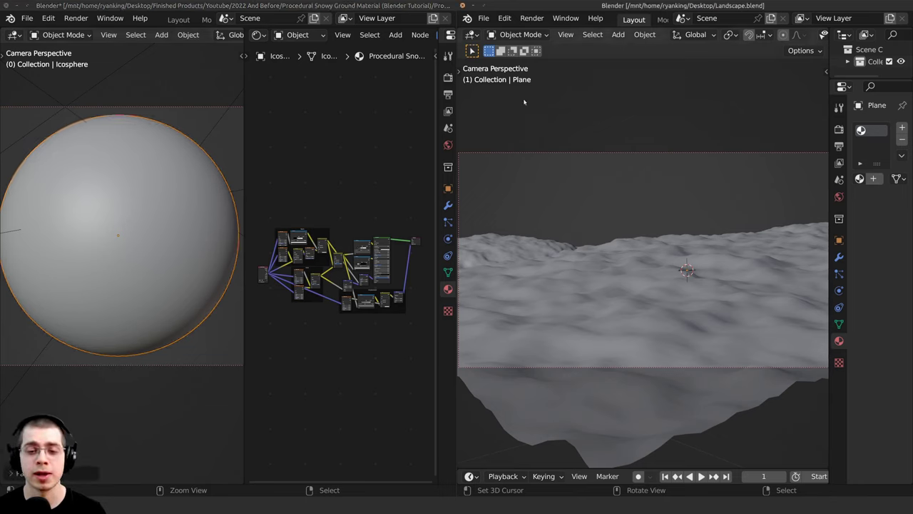
{"action": "scroll", "coordinate": [738, 236], "scroll_direction": "down", "scroll_amount": 1}
{"action": "left_click", "coordinate": [804, 255]}
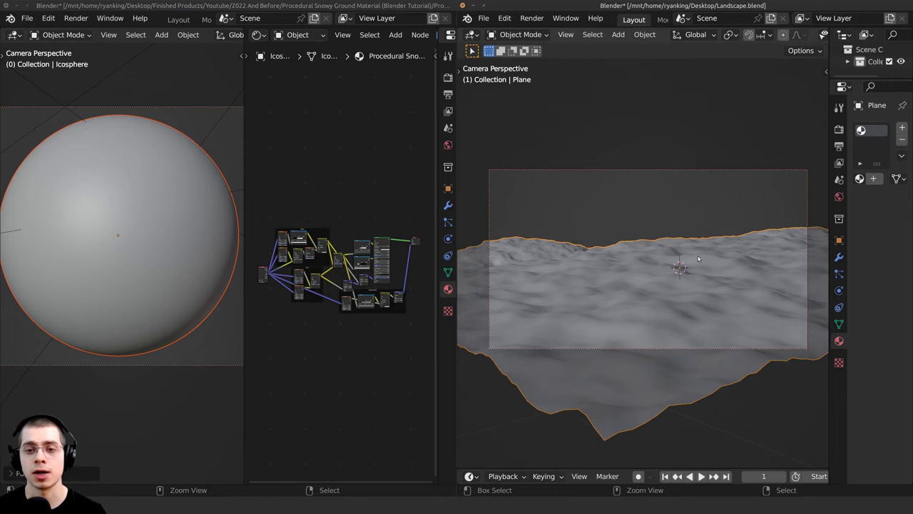
- Paste the copied icosphere into the landscape scene and move it above the terrain
{"action": "key", "text": "ctrl+v"}
{"action": "key", "text": "KP_Decimal"}
{"action": "key", "text": "g"}
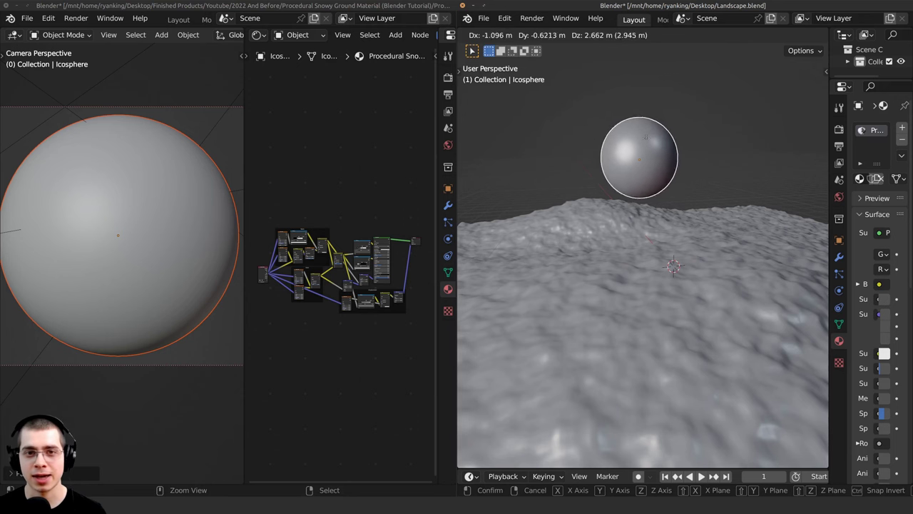
{"action": "left_click", "coordinate": [644, 103]}
- Widen the material properties area, orbit the view, and select the ground plane
{"action": "scroll", "coordinate": [669, 168], "scroll_direction": "down", "scroll_amount": 3}
{"action": "left_click_drag", "start_coordinate": [830, 171], "coordinate": [730, 171]}
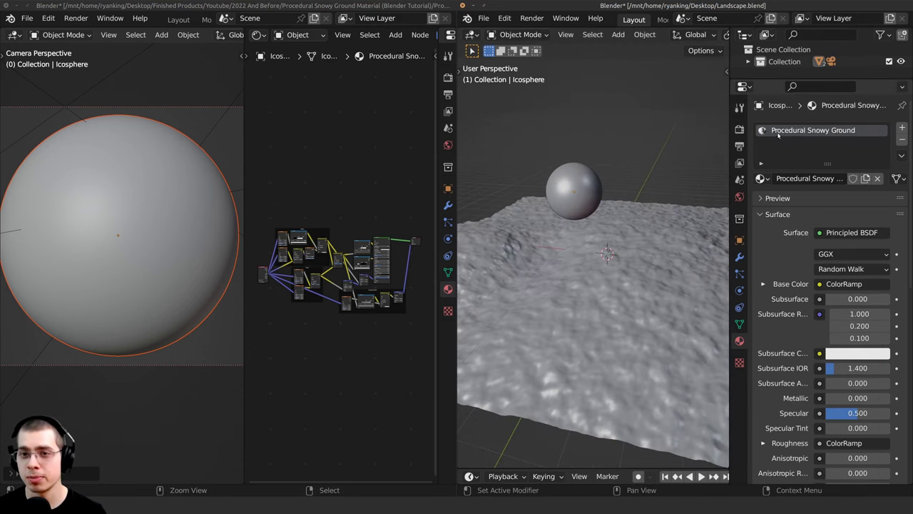
{"action": "middle_click_drag", "start_coordinate": [597, 201], "coordinate": [616, 206]}
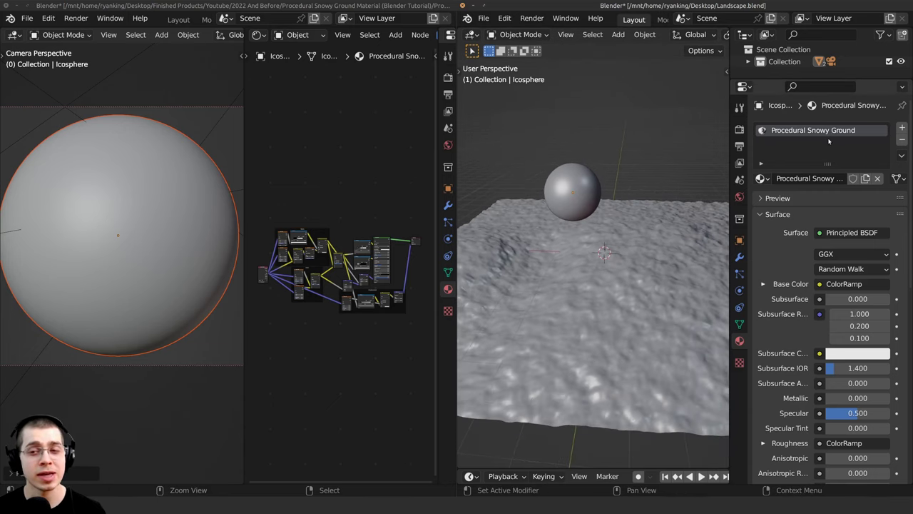
{"action": "left_click", "coordinate": [633, 233]}
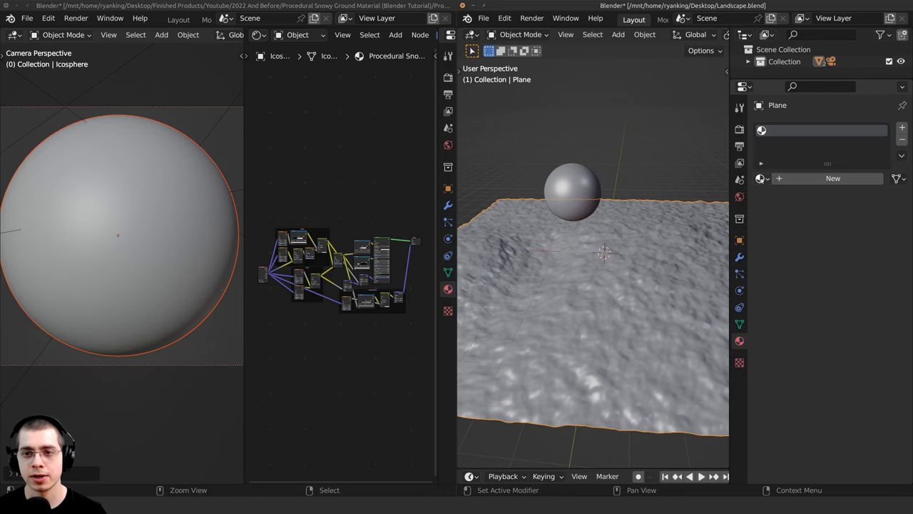
- Assign Procedural Snowy Ground to the plane and orbit to a low view over the snow
{"action": "left_click", "coordinate": [761, 179]}
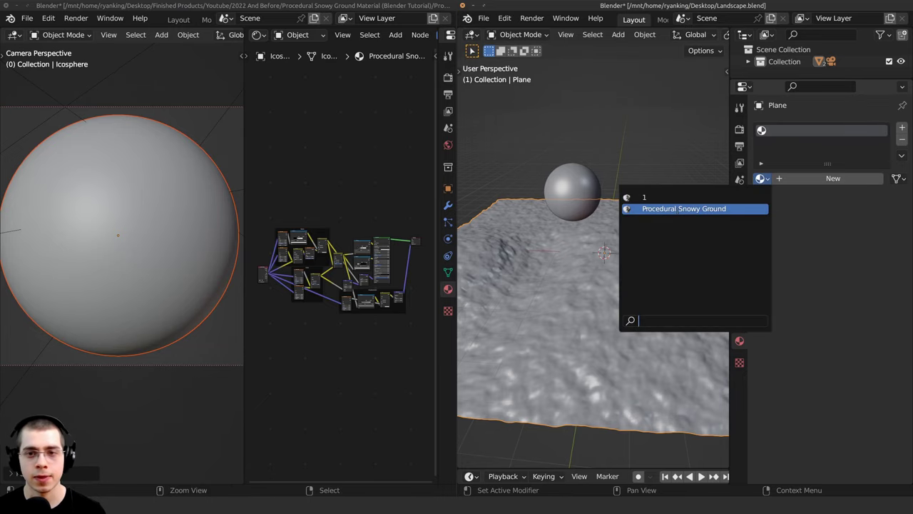
{"action": "left_click", "coordinate": [684, 208]}
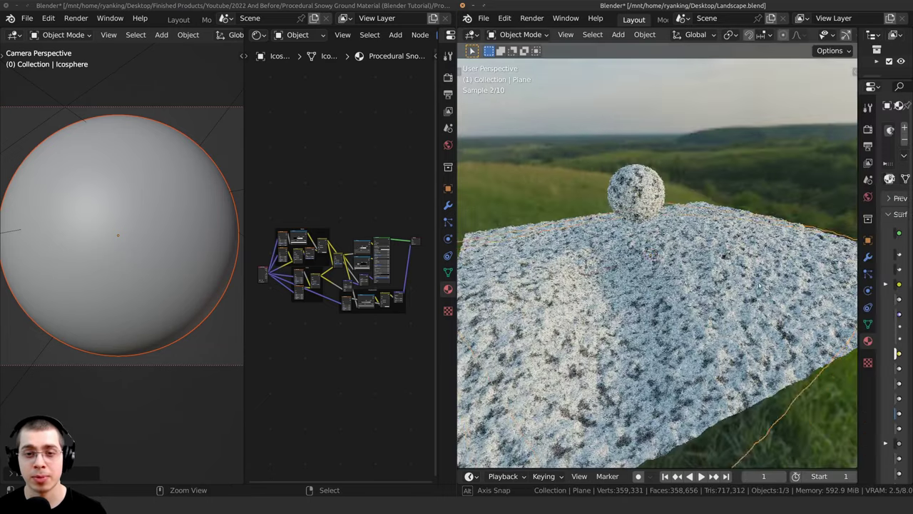
{"action": "middle_click_drag", "start_coordinate": [760, 286], "coordinate": [678, 278]}
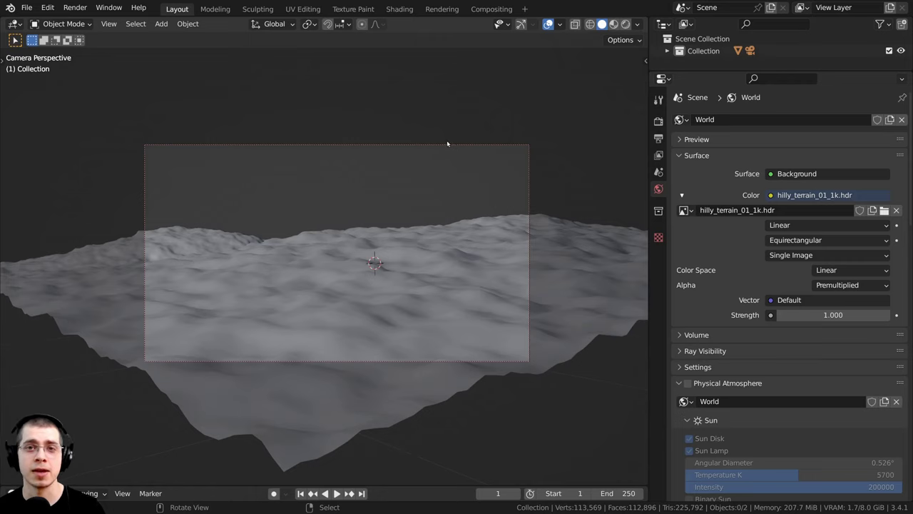
- Use File > Append to open Procedural Snowy Ground Material.blend and list its data categories
{"action": "left_click", "coordinate": [31, 7]}
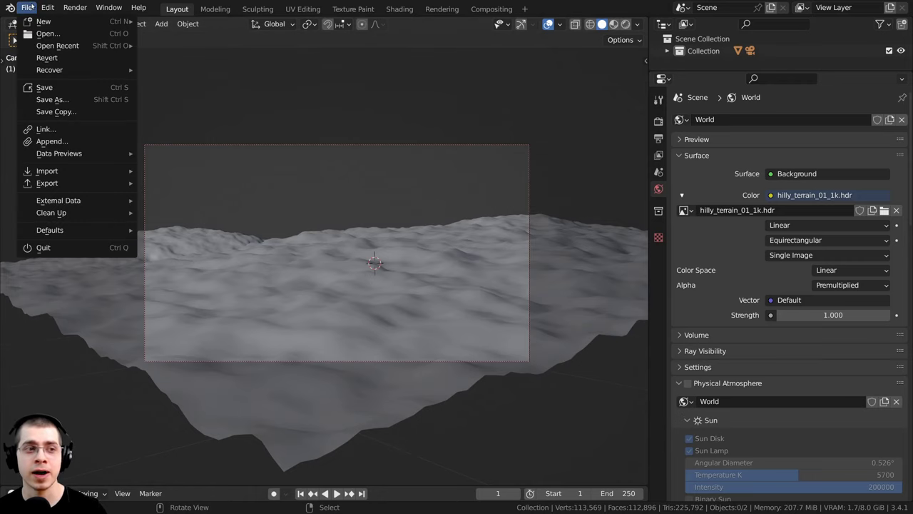
{"action": "left_click", "coordinate": [45, 143]}
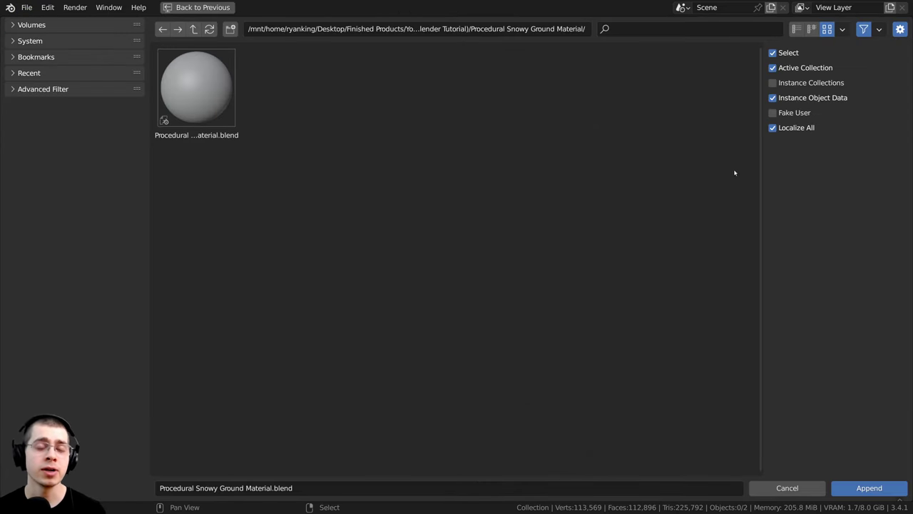
{"action": "left_click", "coordinate": [201, 112]}
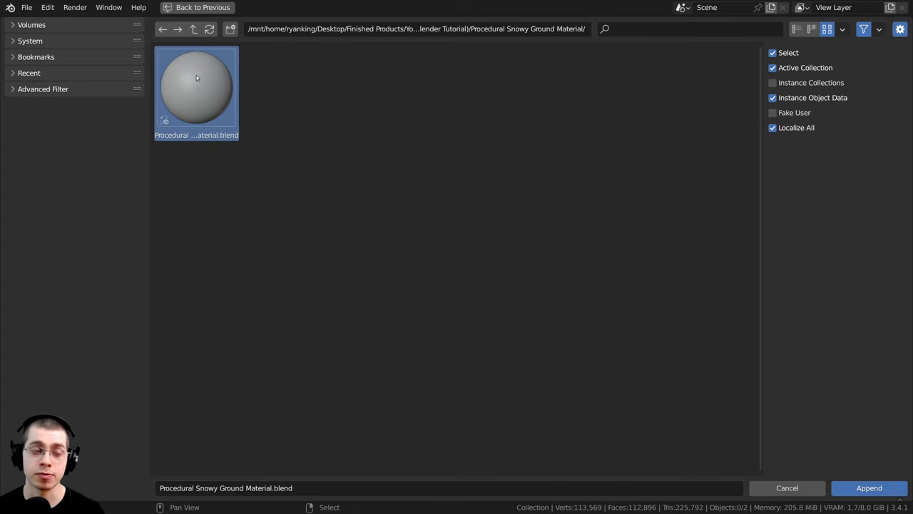
{"action": "double_click", "coordinate": [216, 76]}
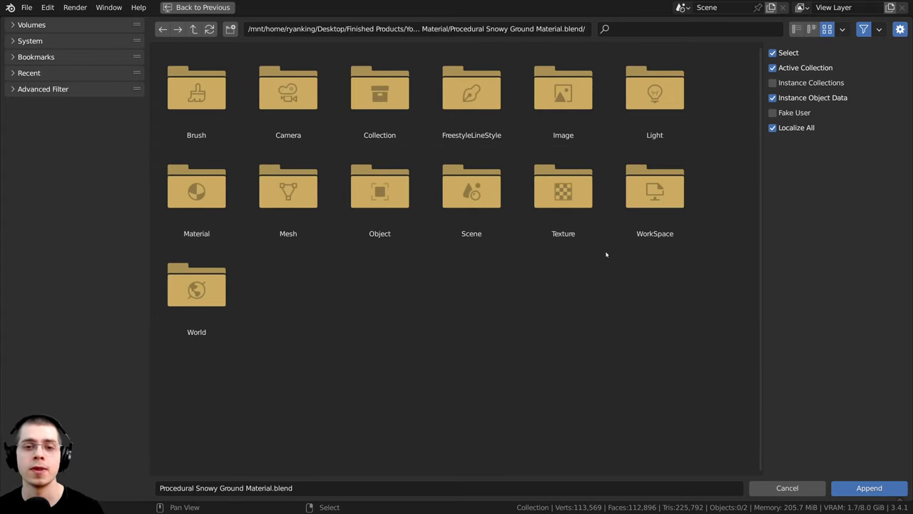
- Look through the Object, Material, Light and Collection folders inside the blend file
{"action": "double_click", "coordinate": [393, 220]}
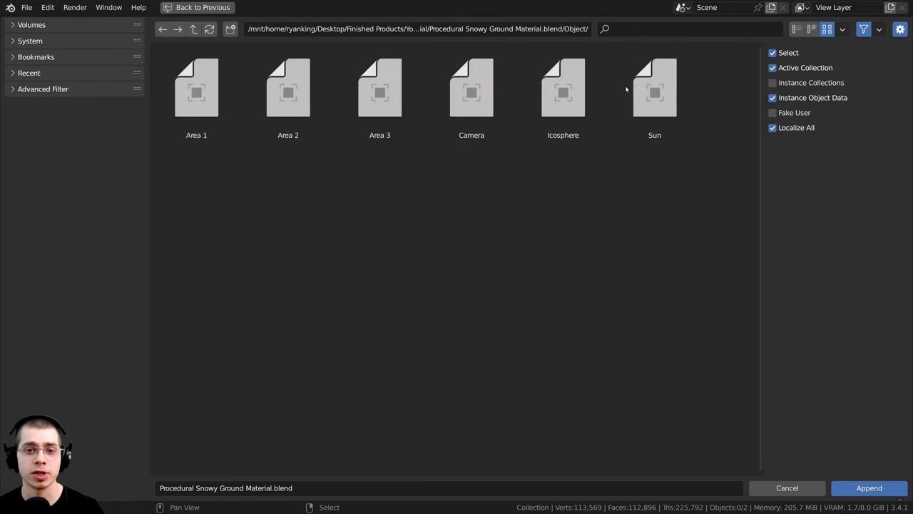
{"action": "left_click", "coordinate": [194, 29]}
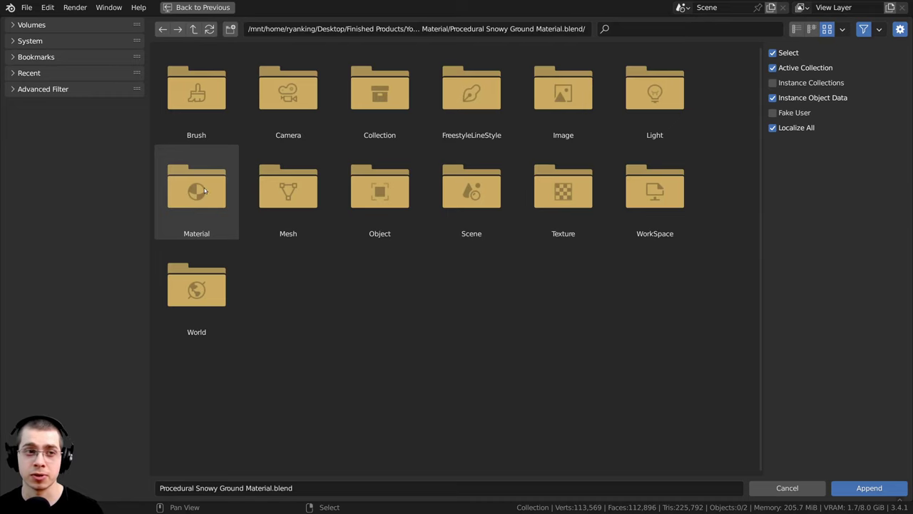
{"action": "double_click", "coordinate": [204, 187]}
{"action": "left_click", "coordinate": [193, 29]}
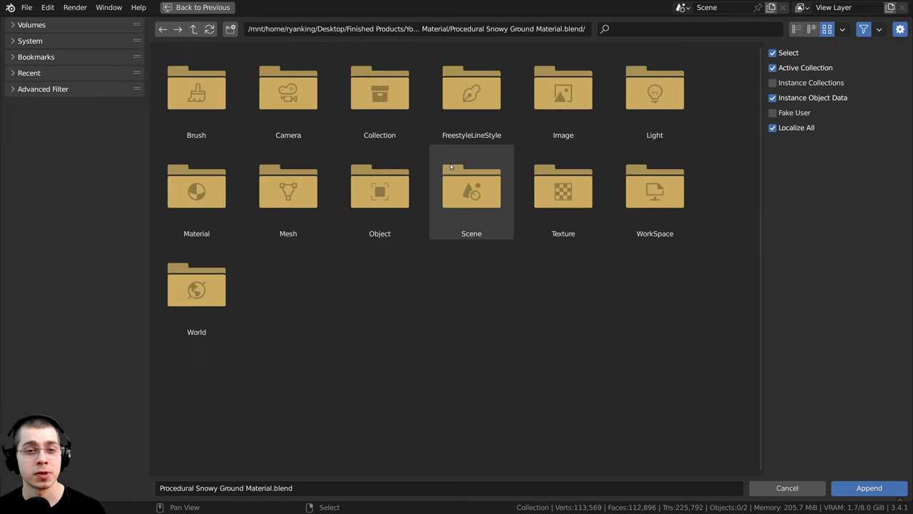
{"action": "double_click", "coordinate": [620, 84]}
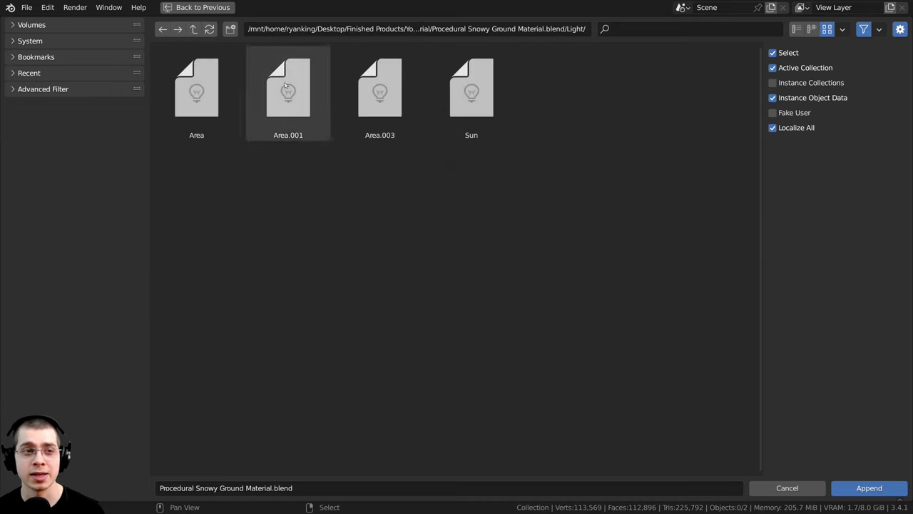
{"action": "left_click", "coordinate": [194, 29]}
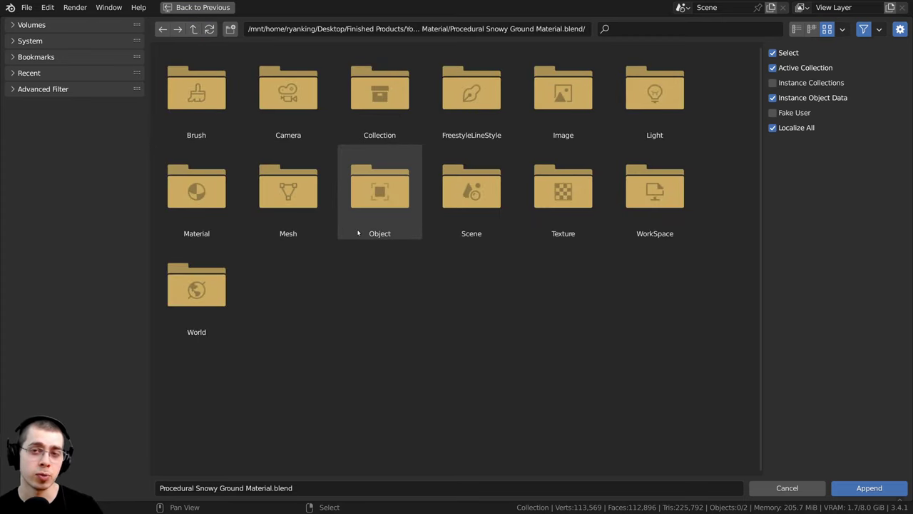
{"action": "double_click", "coordinate": [378, 89]}
{"action": "left_click", "coordinate": [193, 28]}
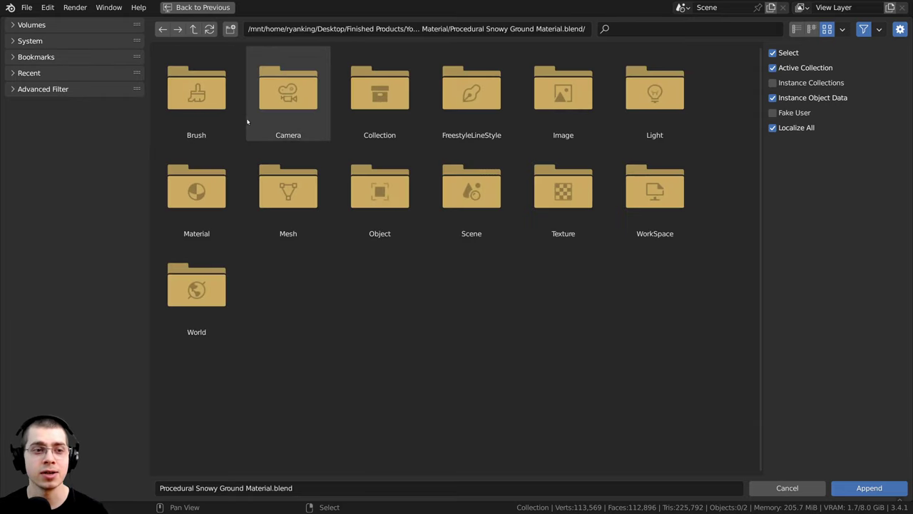
- Enter the Material folder and append the Procedural Snowy Ground material
{"action": "left_click", "coordinate": [280, 192]}
{"action": "left_click", "coordinate": [196, 89]}
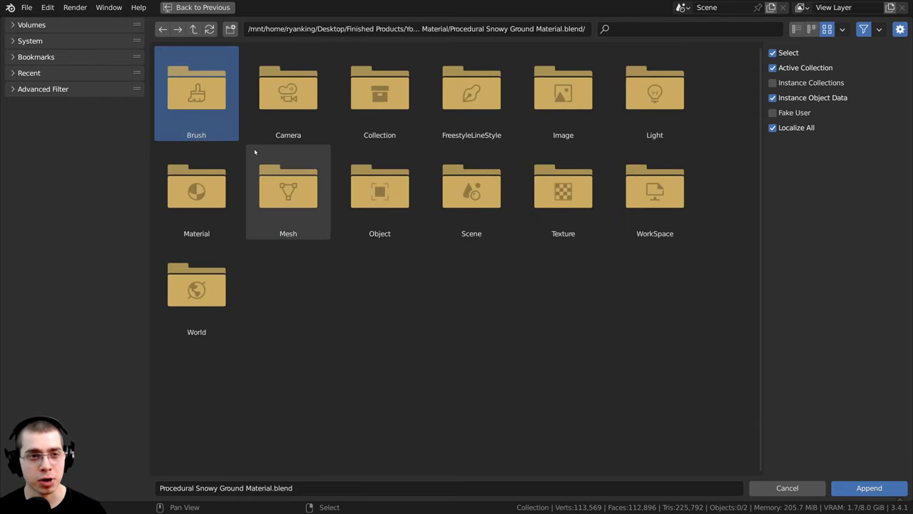
{"action": "left_click", "coordinate": [281, 111]}
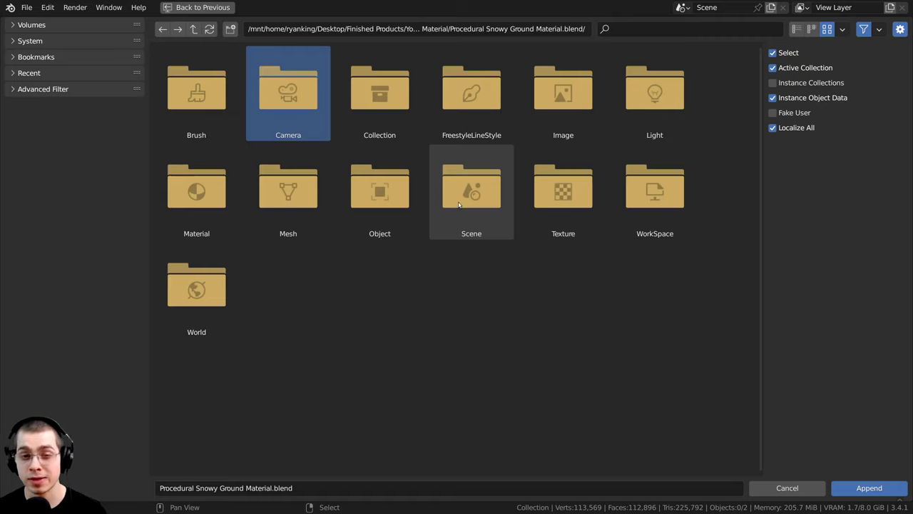
{"action": "left_click", "coordinate": [462, 227]}
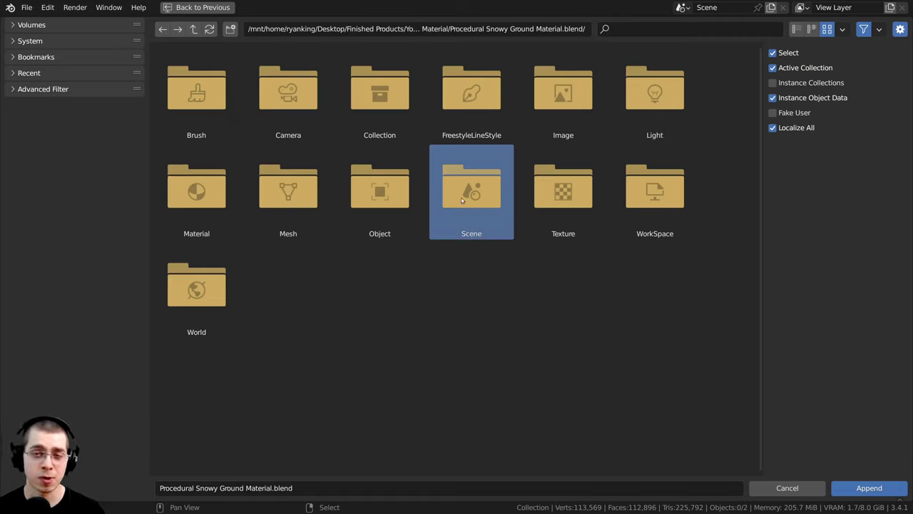
{"action": "left_click", "coordinate": [169, 295]}
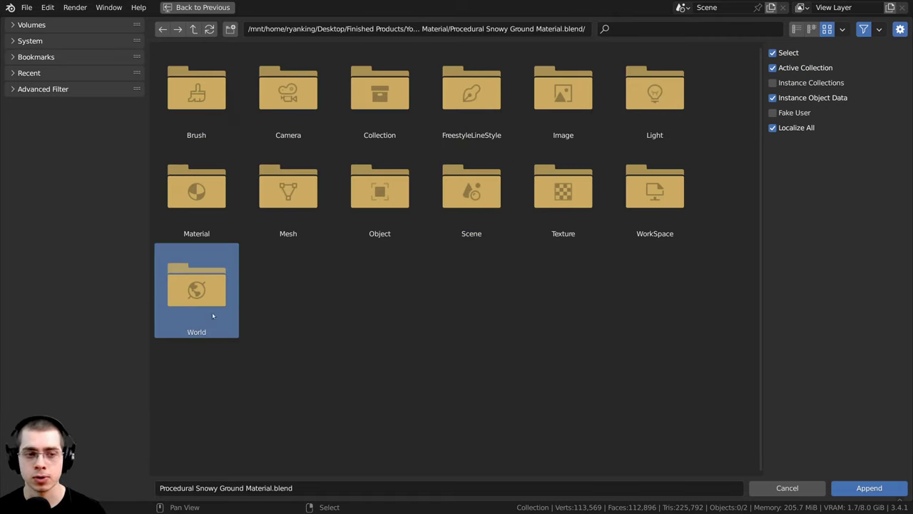
{"action": "left_click", "coordinate": [304, 343]}
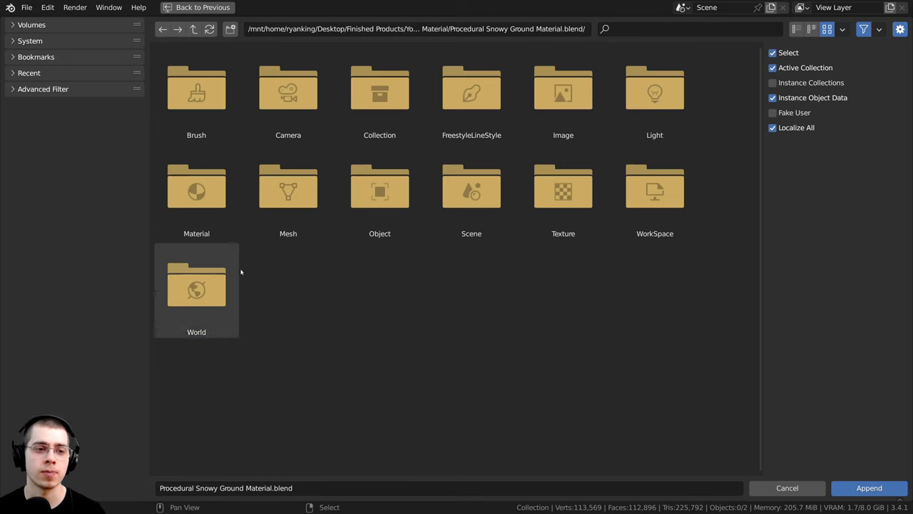
{"action": "double_click", "coordinate": [202, 205]}
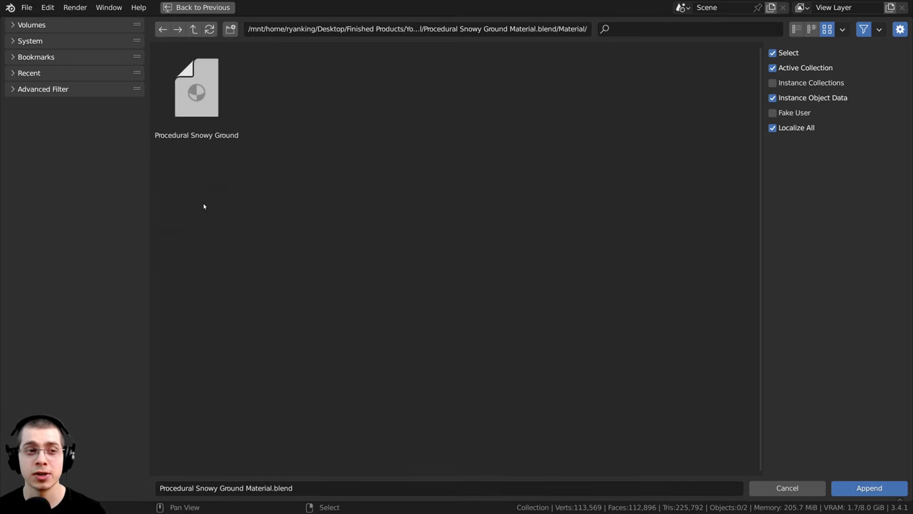
{"action": "double_click", "coordinate": [179, 90]}
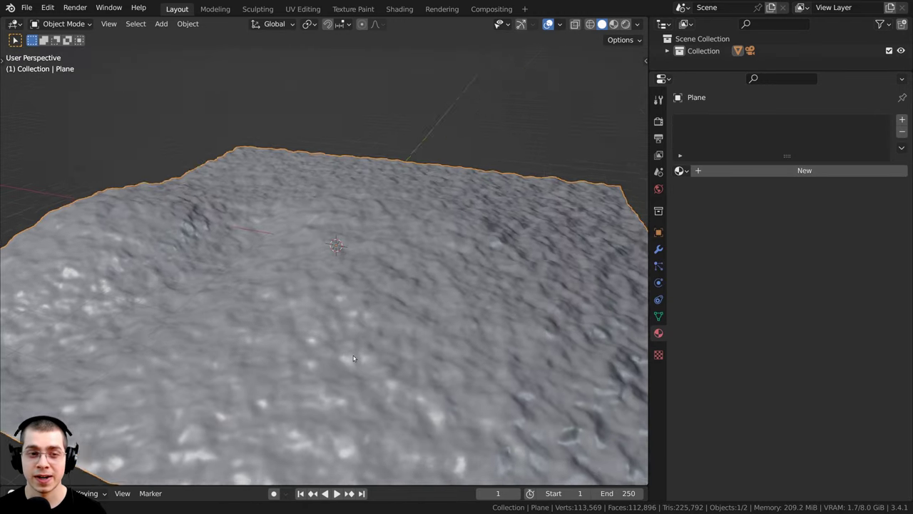
- Give the plane Procedural Snowy Ground.001 and preview it in Rendered shading from a low angle
{"action": "middle_click_drag", "start_coordinate": [353, 356], "coordinate": [335, 335]}
{"action": "left_click", "coordinate": [679, 171]}
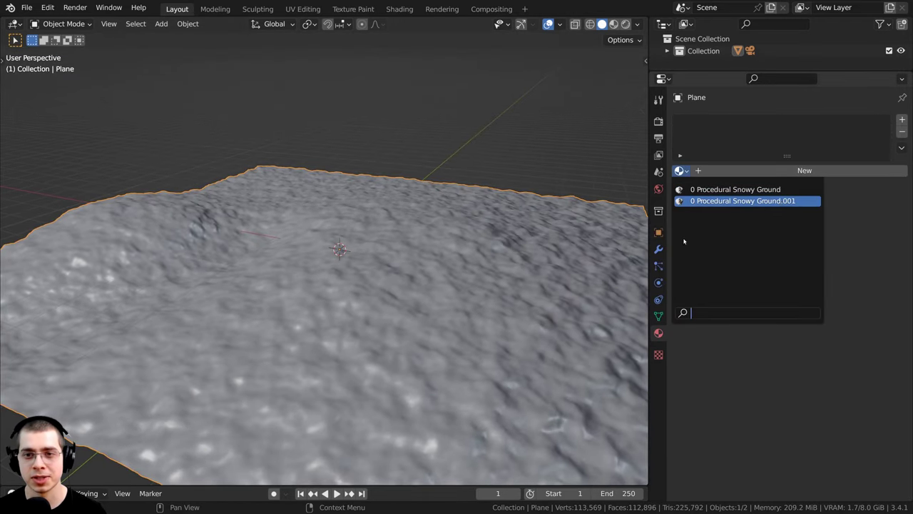
{"action": "left_click", "coordinate": [742, 200]}
{"action": "scroll", "coordinate": [371, 286], "scroll_direction": "down", "scroll_amount": 2}
{"action": "key", "text": "z"}
{"action": "left_click", "coordinate": [371, 254]}
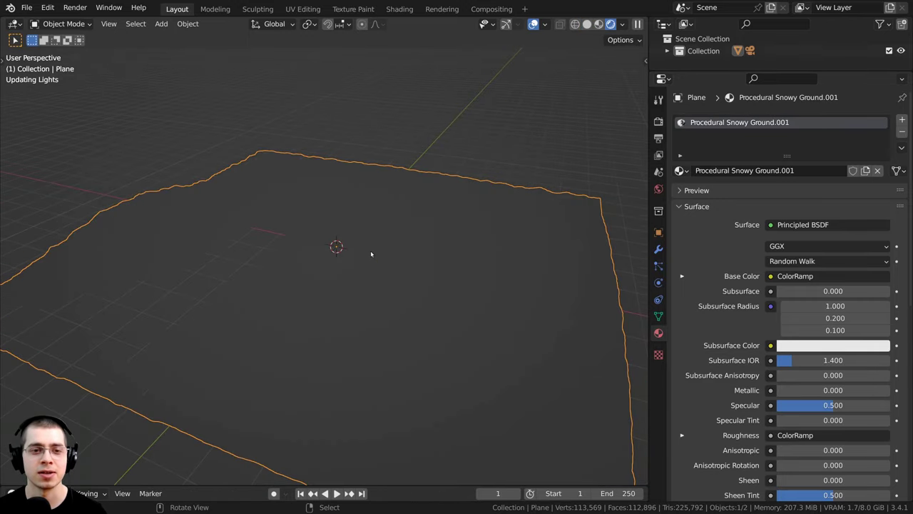
{"action": "middle_click_drag", "start_coordinate": [371, 254], "coordinate": [511, 293]}
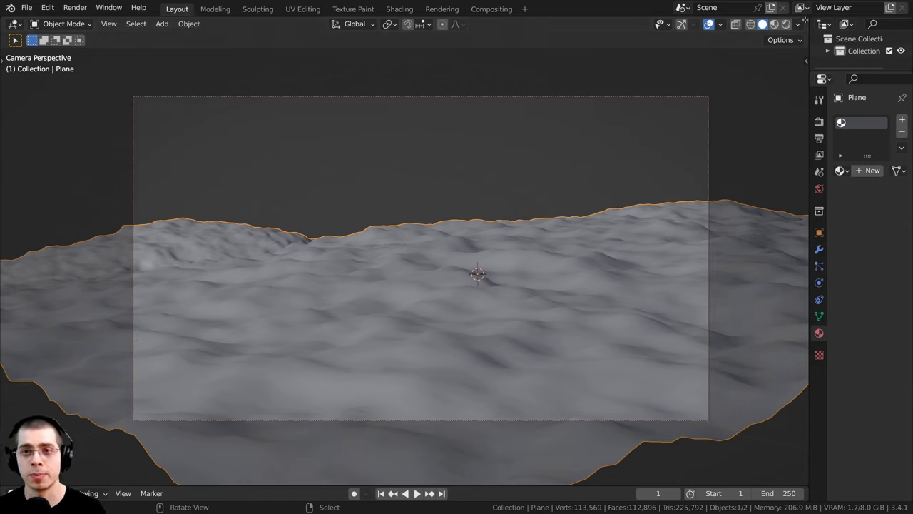
- Split the 3D view in two and make the right half an Asset Browser
{"action": "left_click_drag", "start_coordinate": [807, 19], "coordinate": [360, 142]}
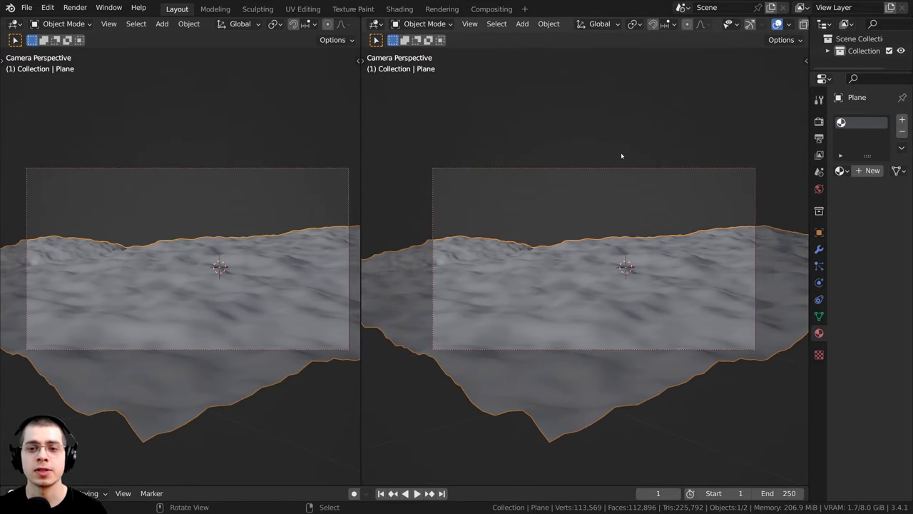
{"action": "left_click", "coordinate": [375, 24]}
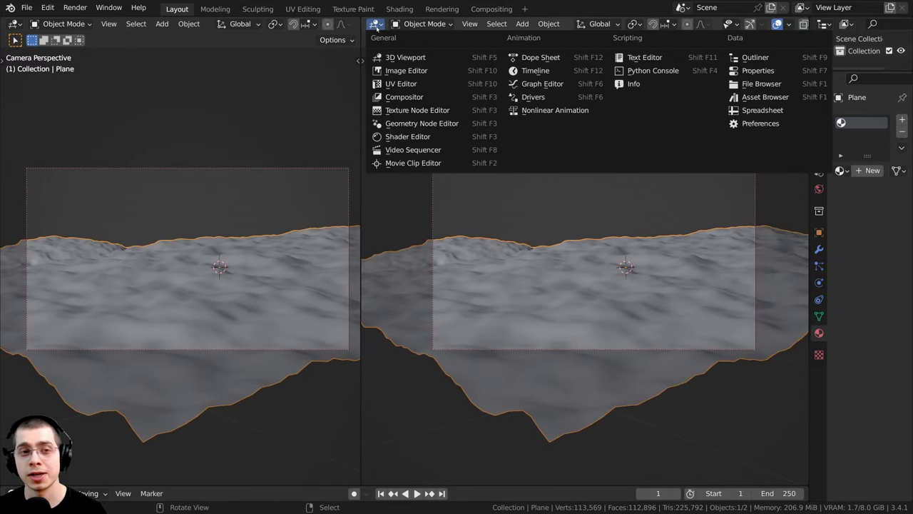
{"action": "left_click", "coordinate": [758, 99]}
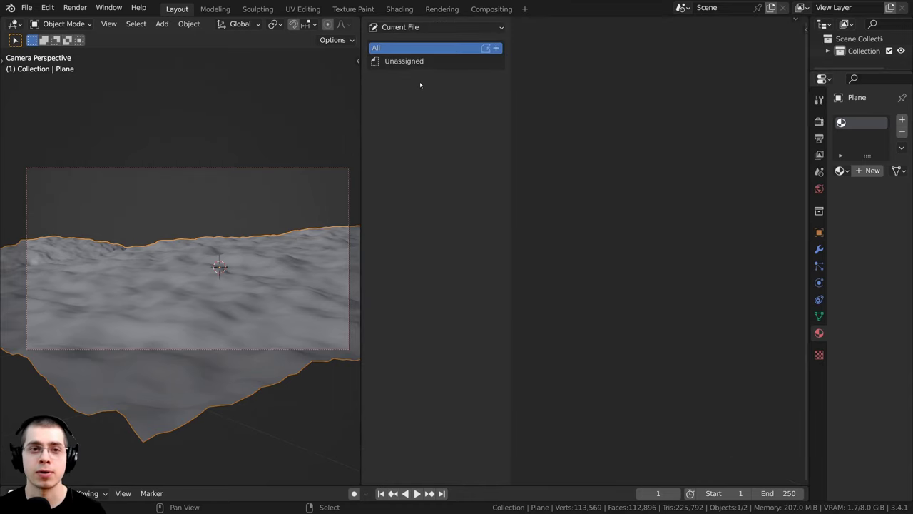
- Switch the asset library to Procedural Materials and collapse the catalog list
{"action": "left_click", "coordinate": [404, 28]}
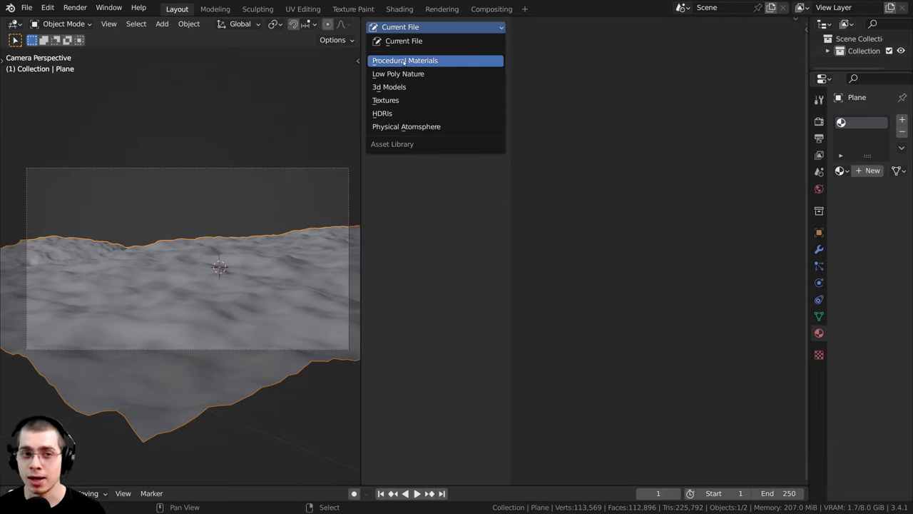
{"action": "left_click", "coordinate": [399, 87]}
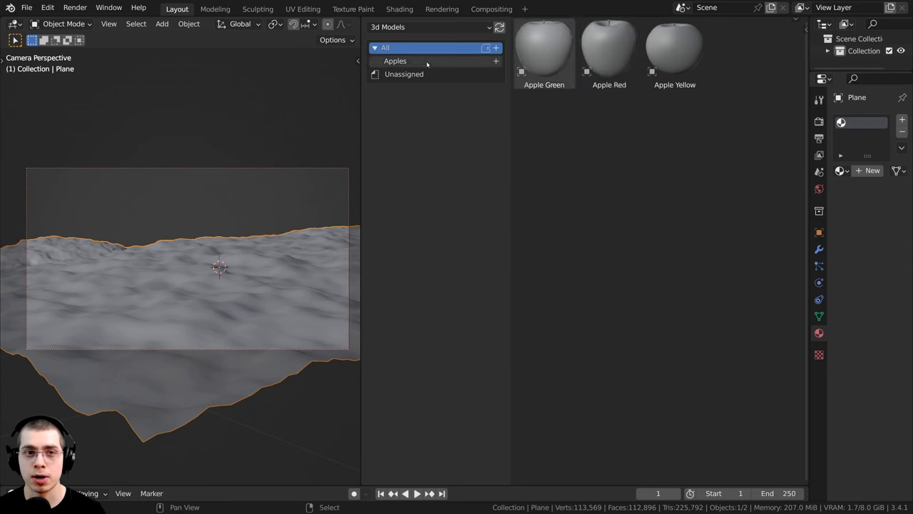
{"action": "left_click", "coordinate": [403, 27]}
{"action": "left_click", "coordinate": [403, 43]}
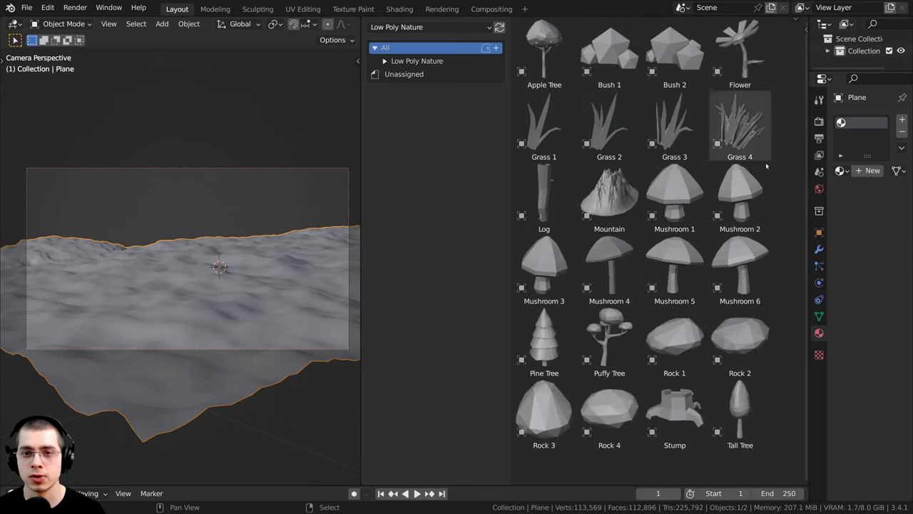
{"action": "left_click", "coordinate": [391, 27]}
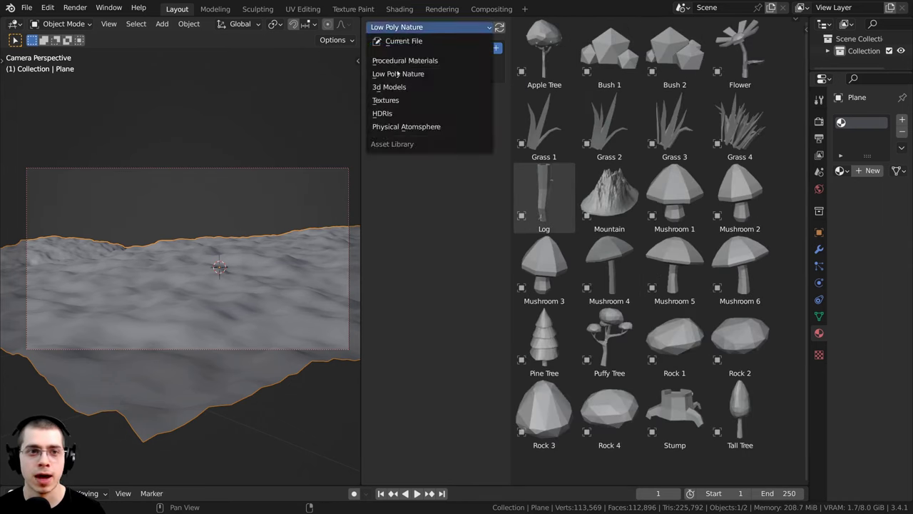
{"action": "left_click", "coordinate": [396, 65]}
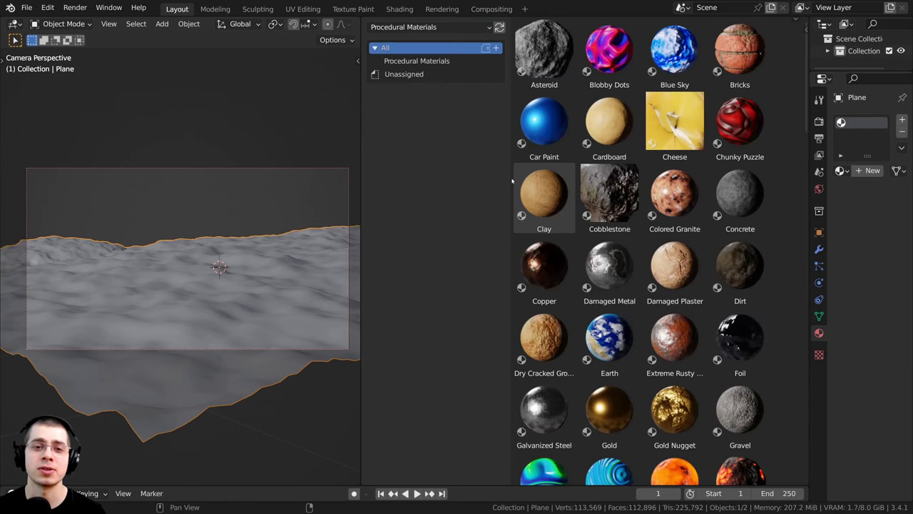
{"action": "left_click_drag", "start_coordinate": [509, 139], "coordinate": [456, 140]}
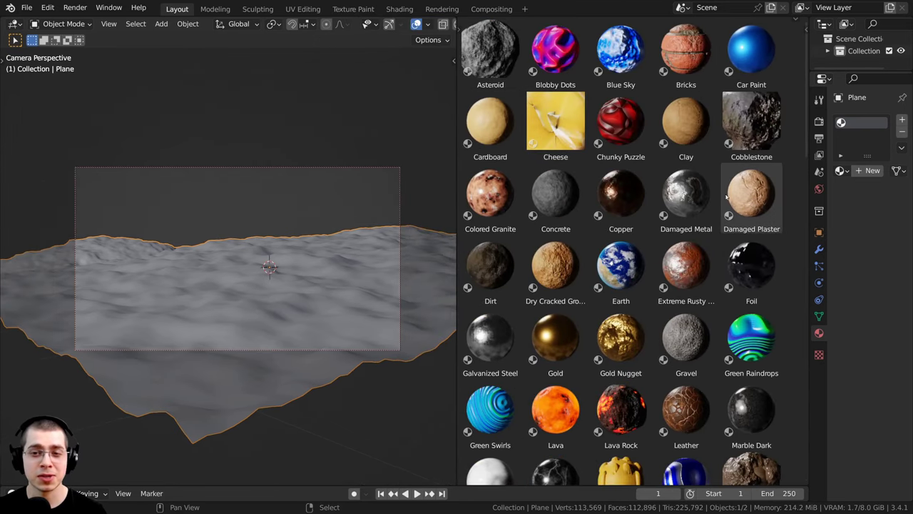
- Filter the assets by 'snow' and drop Procedural Snowy Ground onto the landscape plane
{"action": "scroll", "coordinate": [801, 139], "scroll_direction": "down", "scroll_amount": 2}
{"action": "left_click_drag", "start_coordinate": [801, 139], "coordinate": [792, 43]}
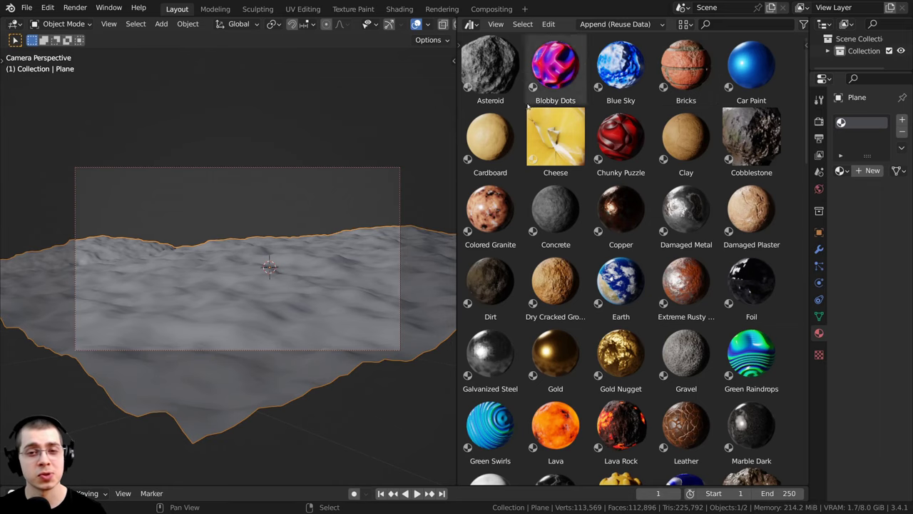
{"action": "left_click", "coordinate": [738, 24]}
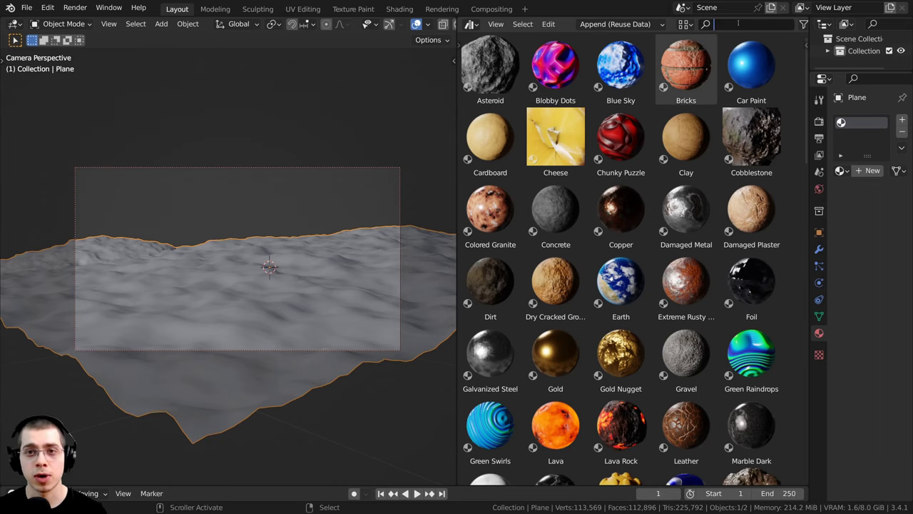
{"action": "type", "text": "snow"}
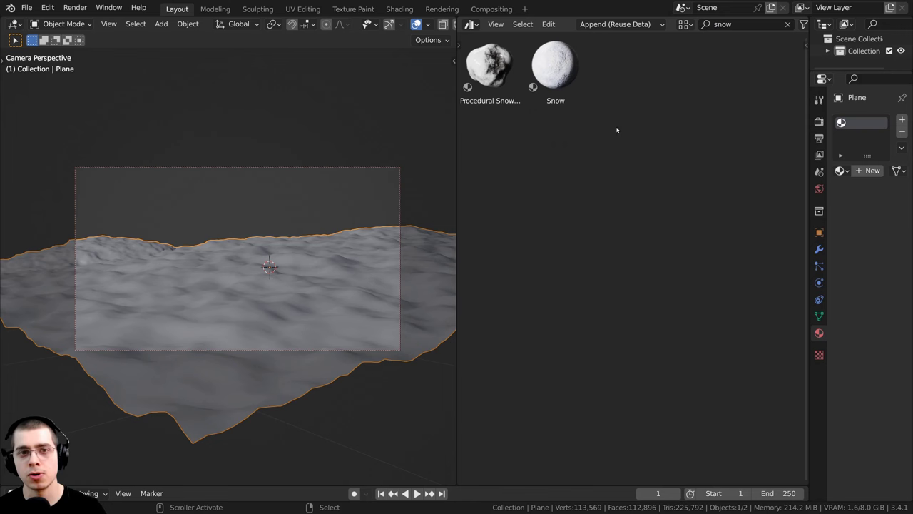
{"action": "left_click_drag", "start_coordinate": [496, 68], "coordinate": [173, 300]}
{"action": "left_click_drag", "start_coordinate": [231, 250], "coordinate": [203, 295]}
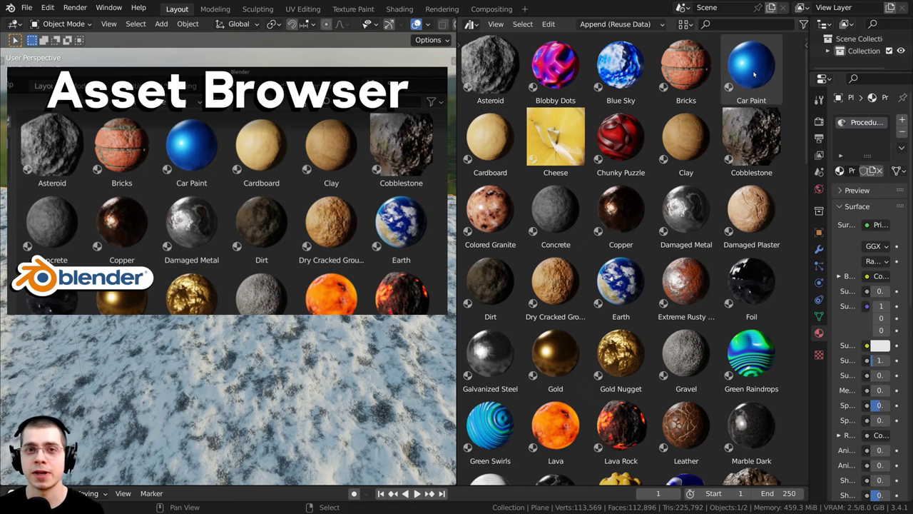
- Maximize the Asset Browser with Ctrl+Space and scroll through the material previews
{"action": "key", "text": "ctrl+space"}
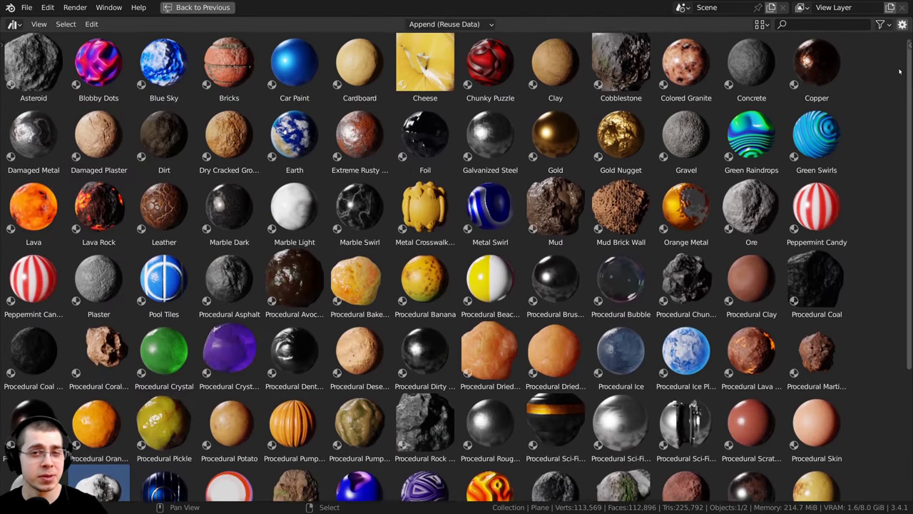
{"action": "scroll", "coordinate": [905, 102], "scroll_direction": "down", "scroll_amount": 2}
{"action": "scroll", "coordinate": [904, 102], "scroll_direction": "down", "scroll_amount": 2}
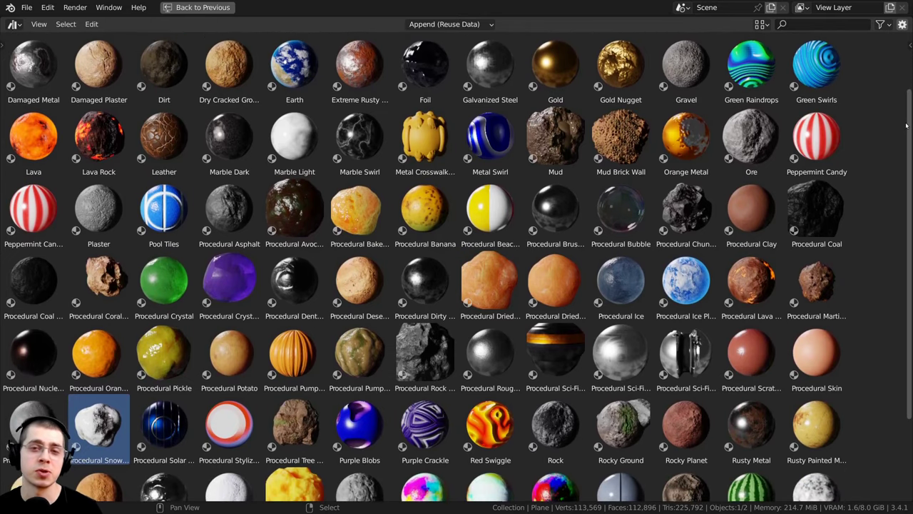
{"action": "scroll", "coordinate": [909, 136], "scroll_direction": "down", "scroll_amount": 4}
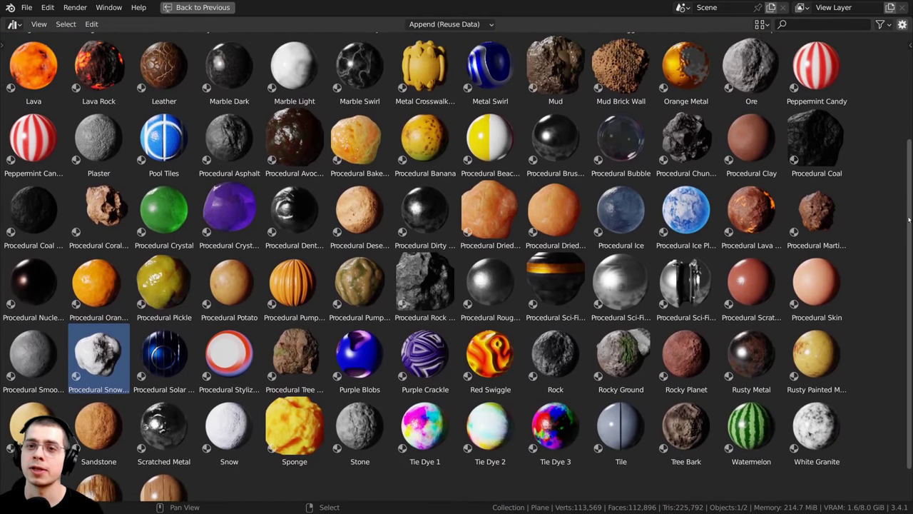
{"action": "scroll", "coordinate": [901, 180], "scroll_direction": "up", "scroll_amount": 4}
{"action": "scroll", "coordinate": [901, 180], "scroll_direction": "up", "scroll_amount": 4}
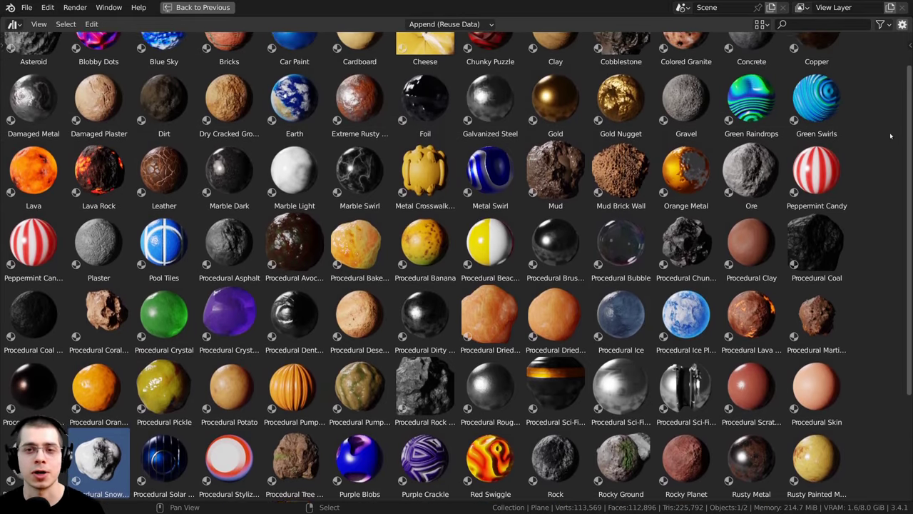